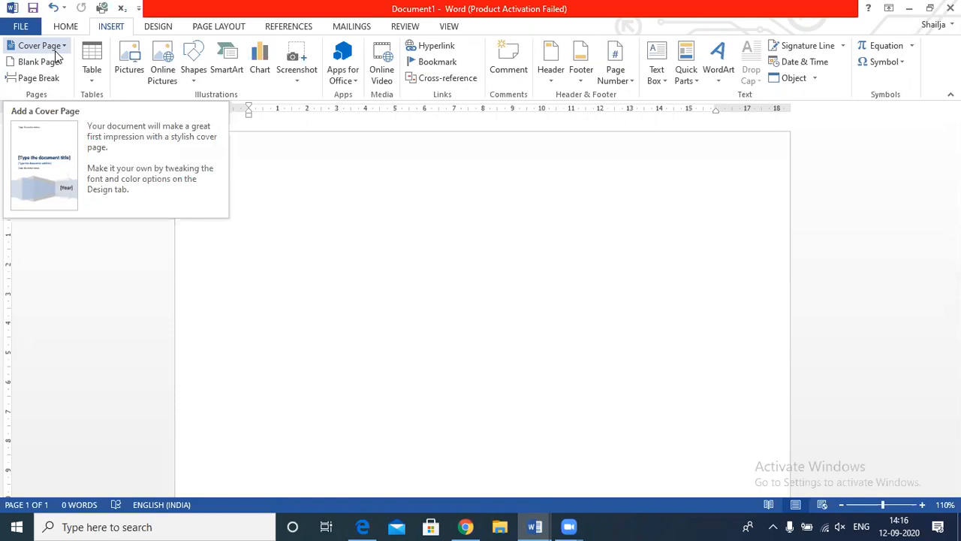
- Insert the built-in Mod cover page into the blank document
click(60, 46)
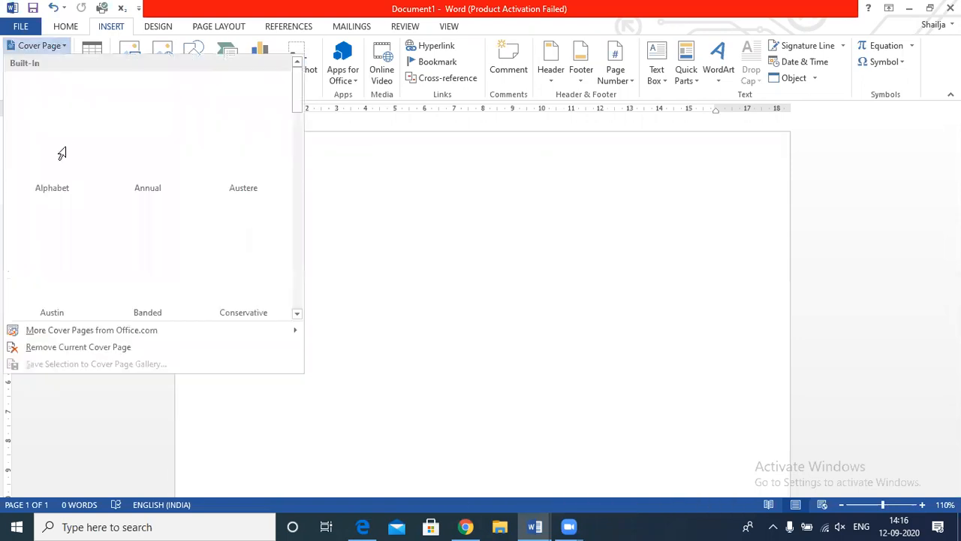
drag(298, 97, 303, 151)
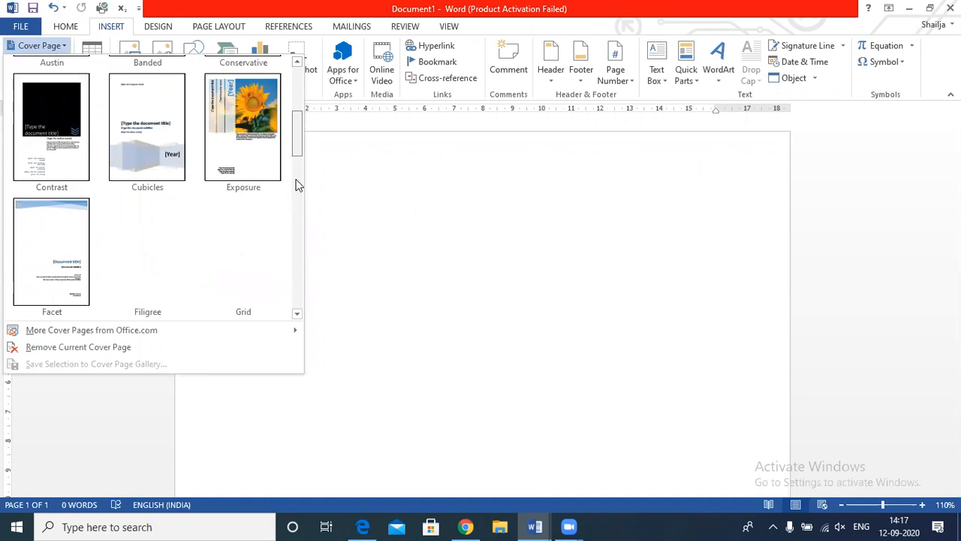
click(297, 184)
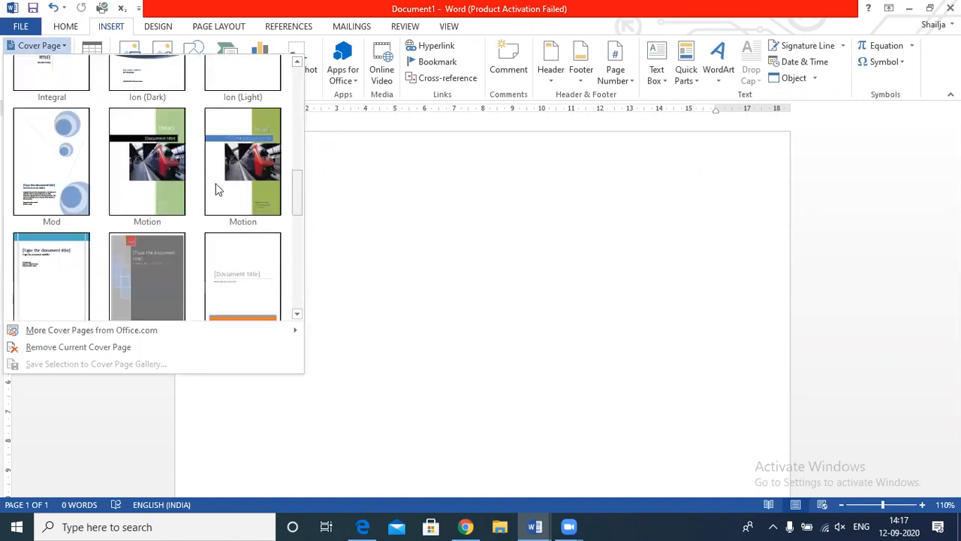
click(52, 183)
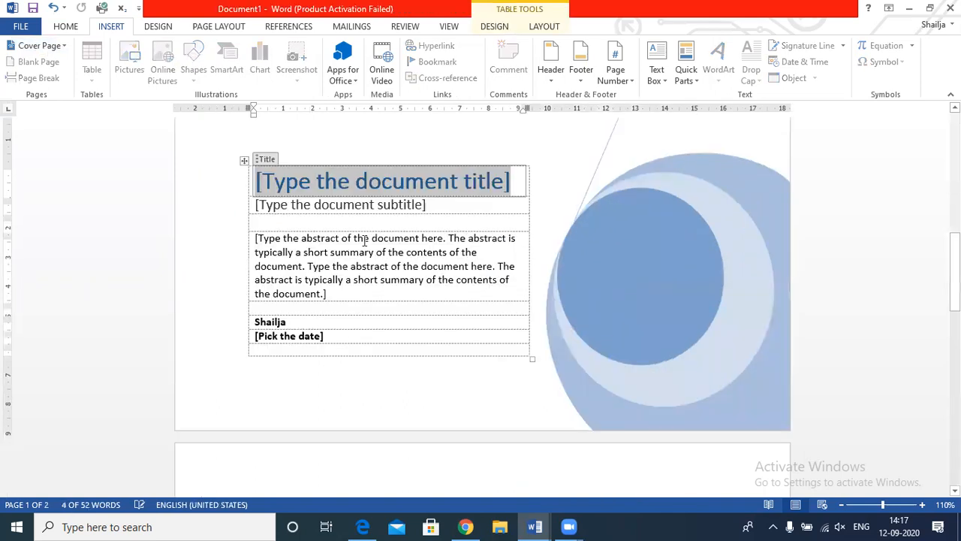
- Enter "Ms Office" as the document title on the cover page
scroll(364, 241, up, 1)
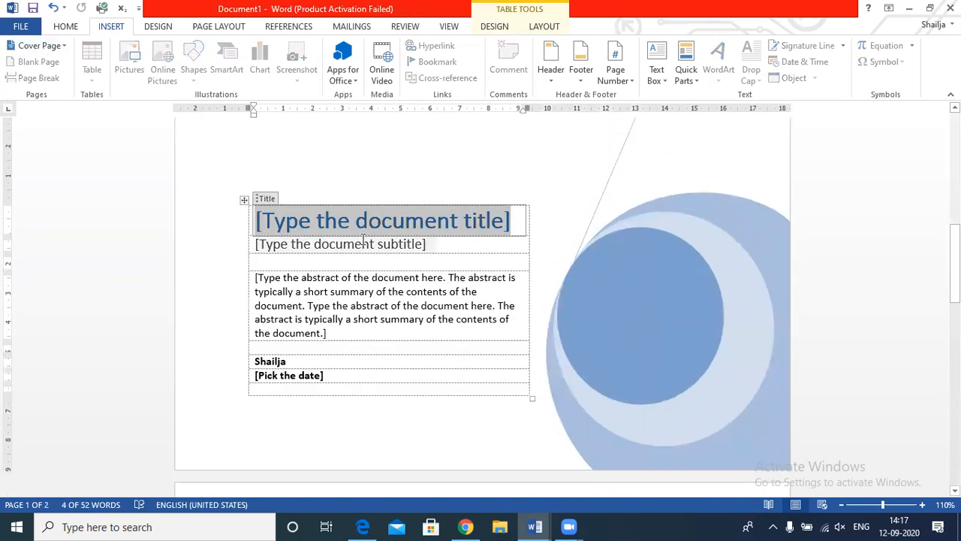
text(Ms )
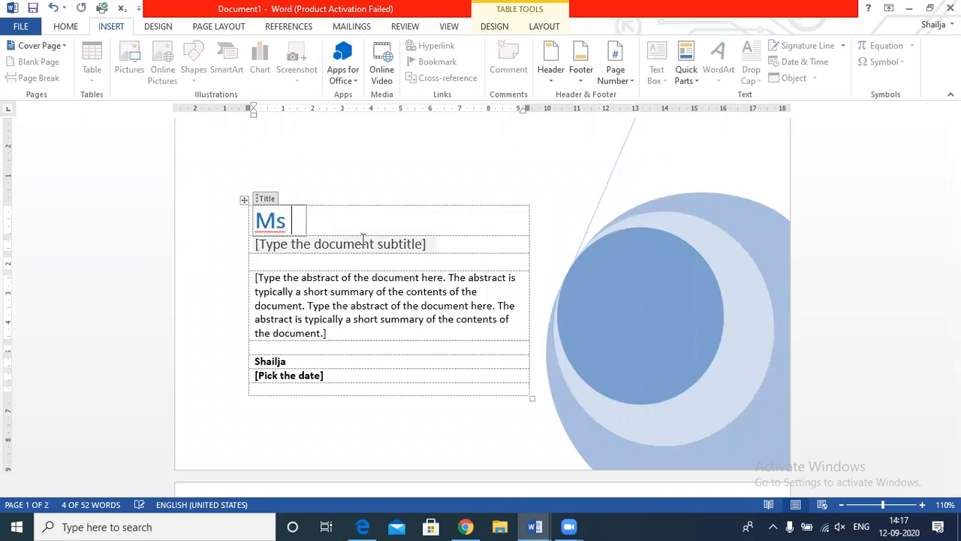
text(Word)
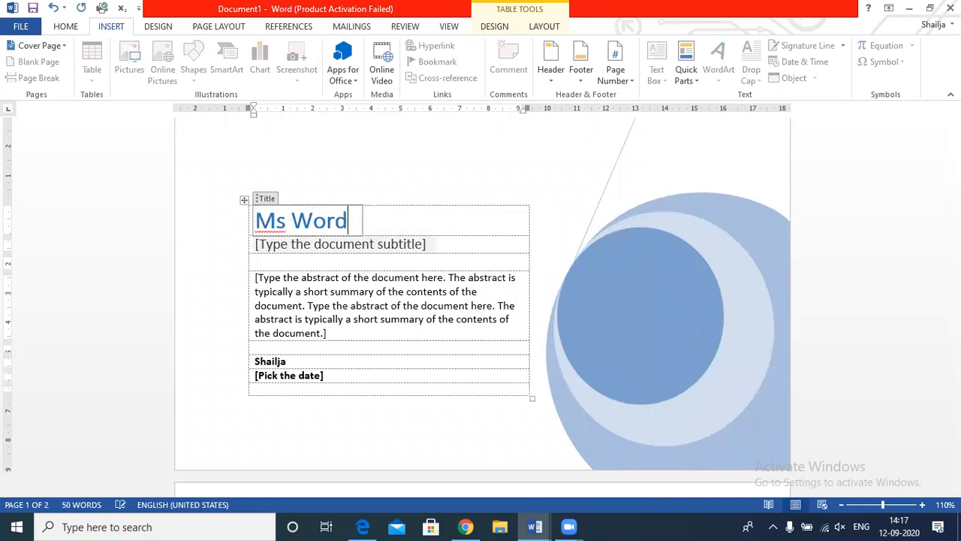
key(BackSpace)
key(BackSpace)
key(BackSpace)
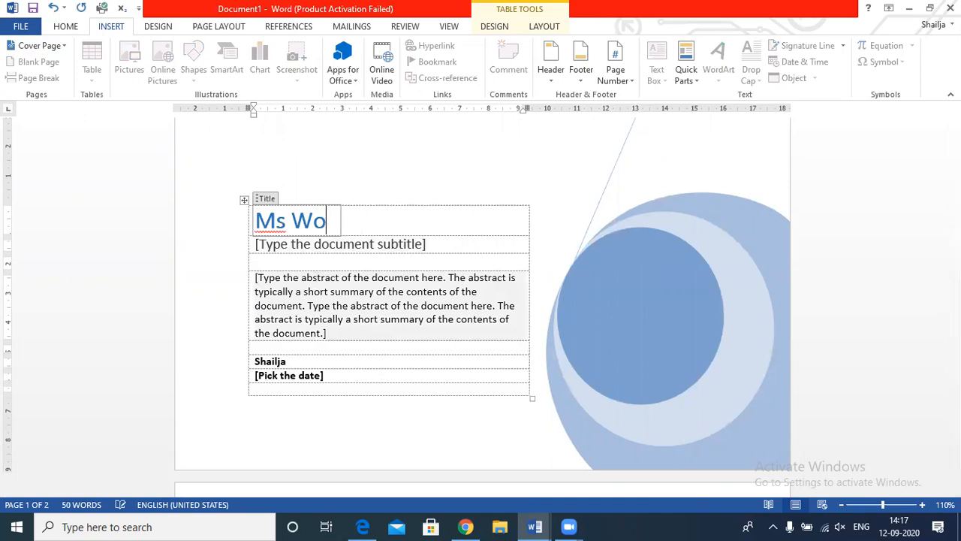
key(BackSpace)
text(Office)
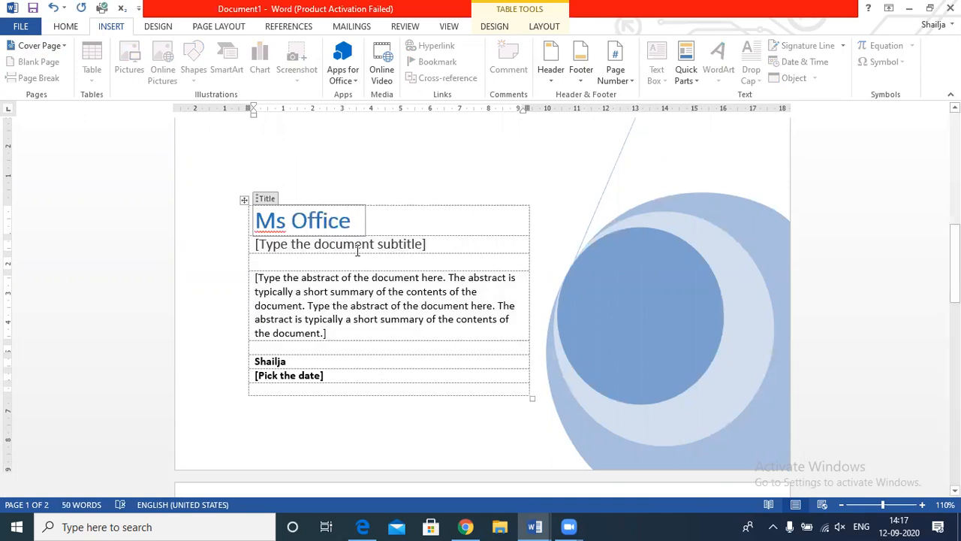
- Enter "Ms word" as the document subtitle on the cover page
click(429, 244)
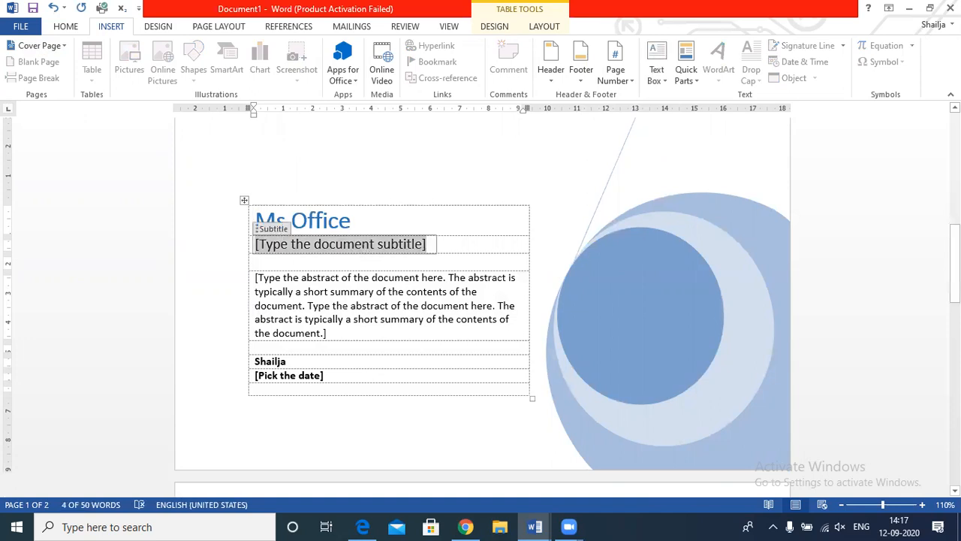
text(Ms word)
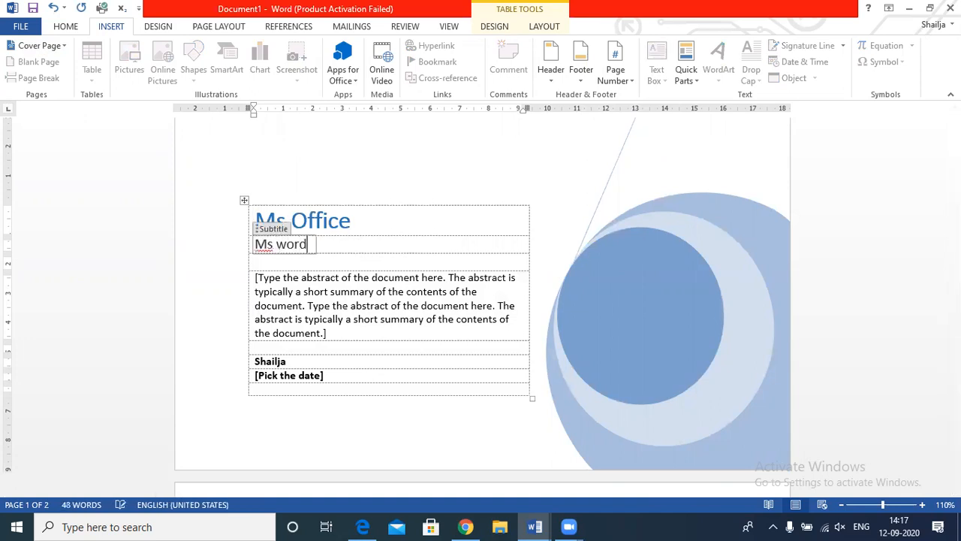
click(262, 294)
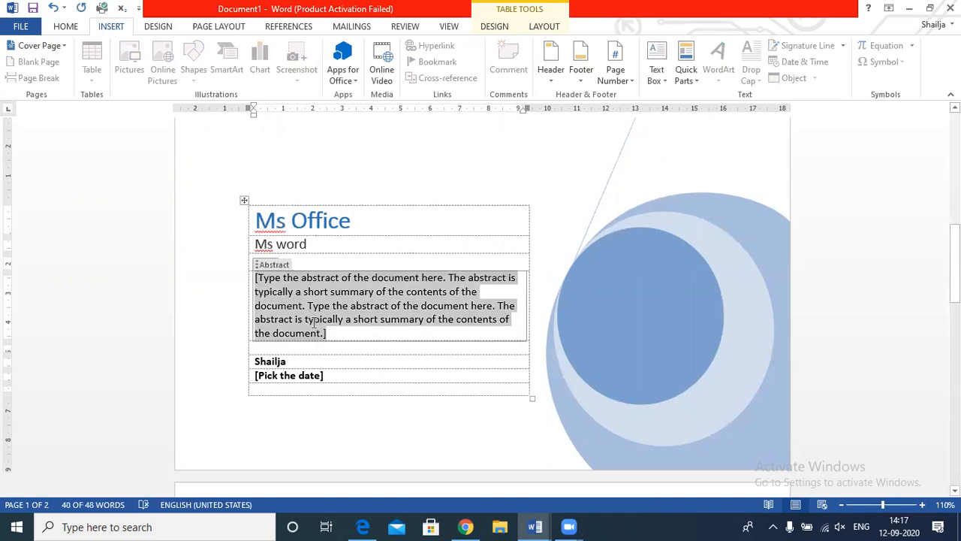
click(290, 363)
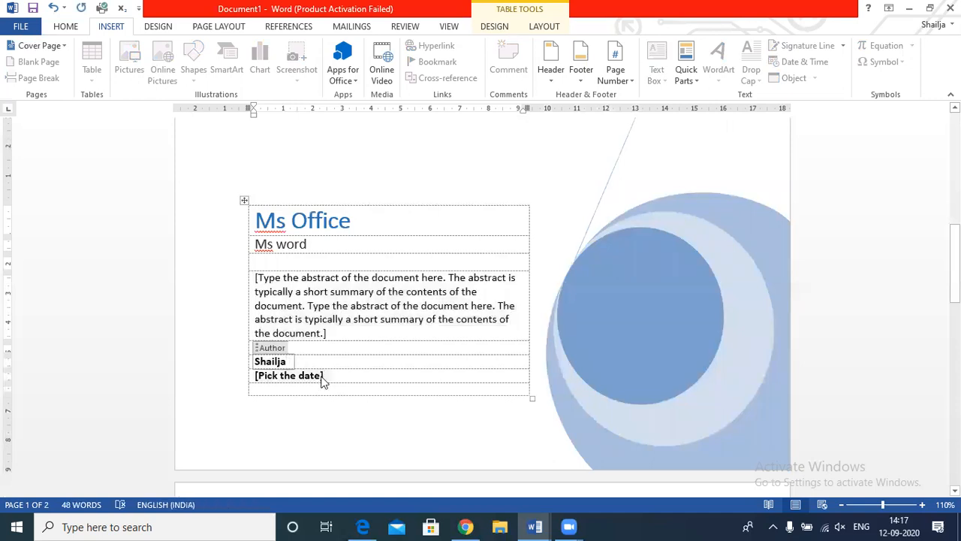
- Set the cover page date to 18 September 2020 and look over the page
click(328, 377)
click(342, 376)
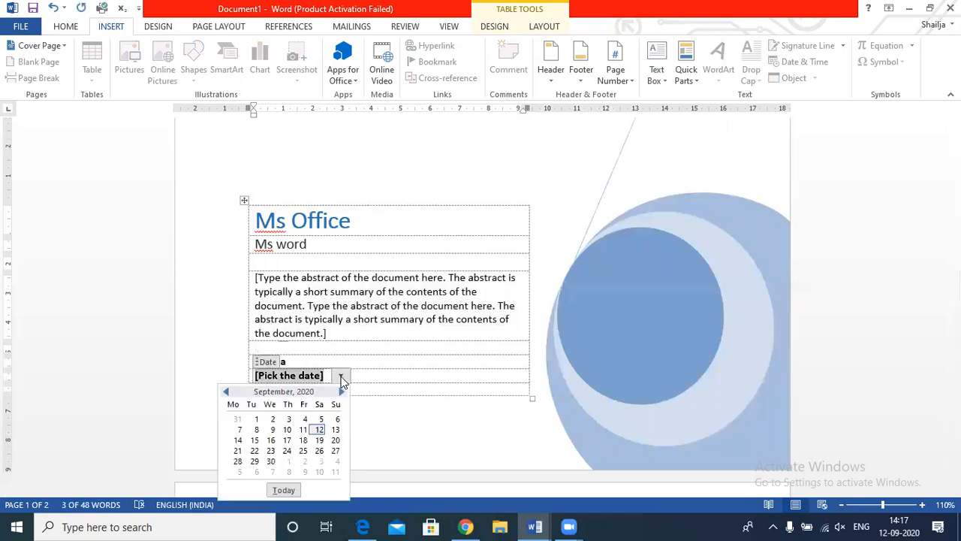
click(304, 440)
scroll(356, 388, up, 2)
scroll(356, 388, up, 10)
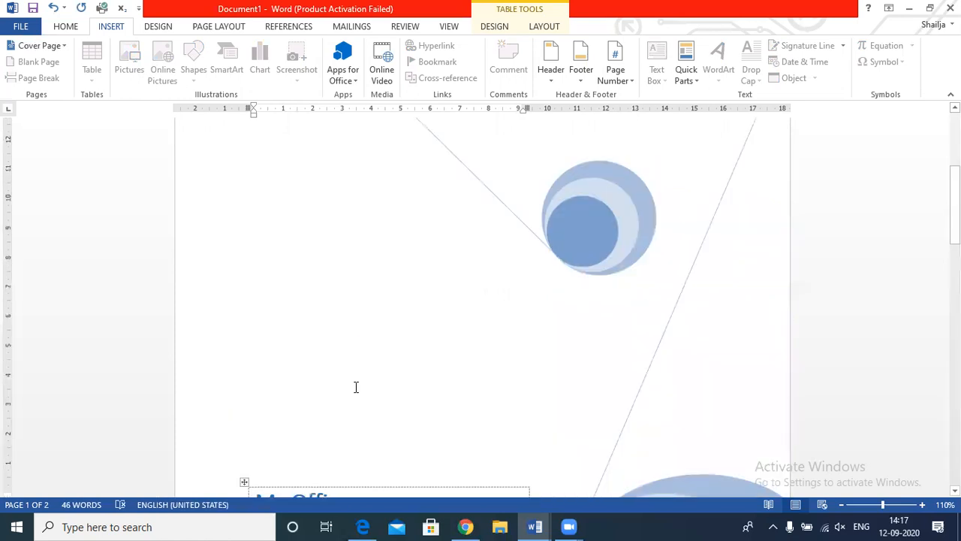
scroll(356, 385, down, 8)
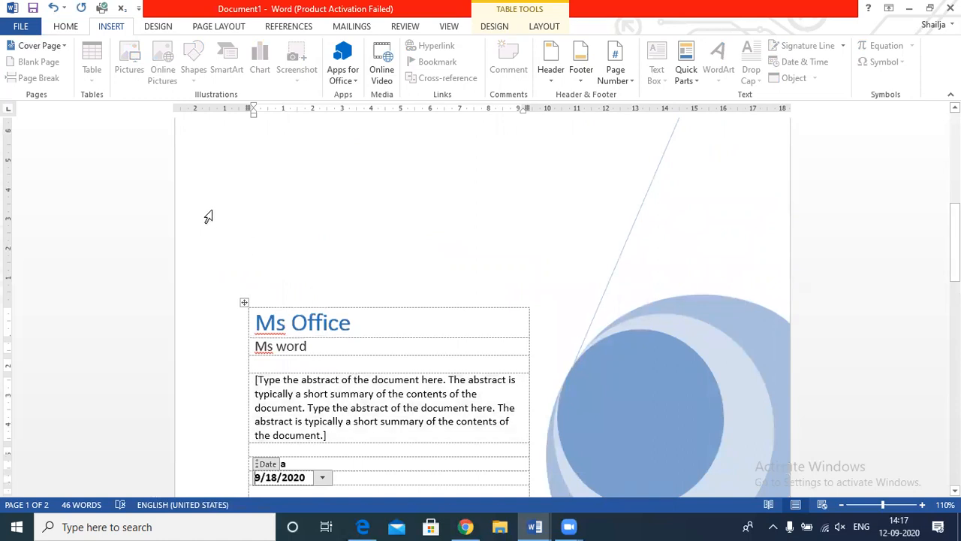
- Replace the cover page with the built-in Annual design and view it at 100% zoom
click(65, 47)
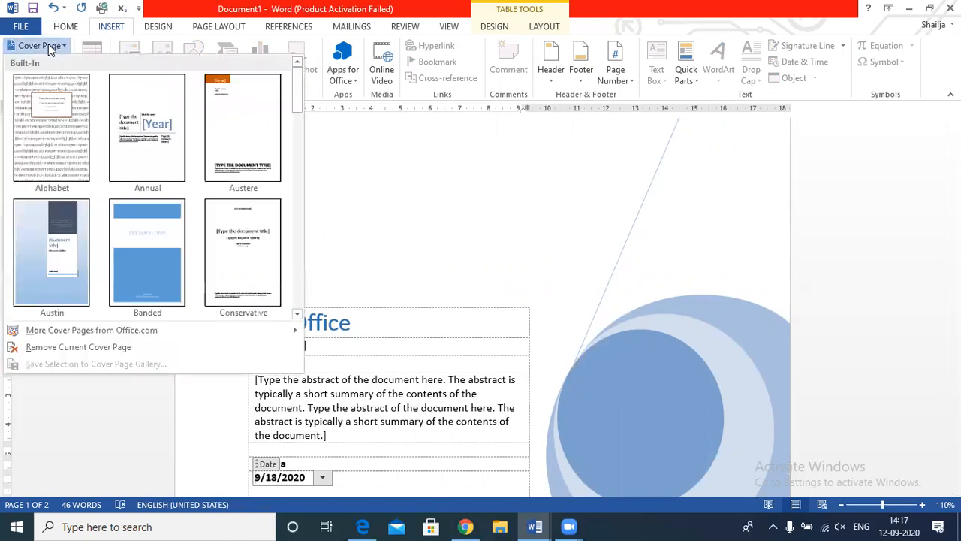
click(152, 139)
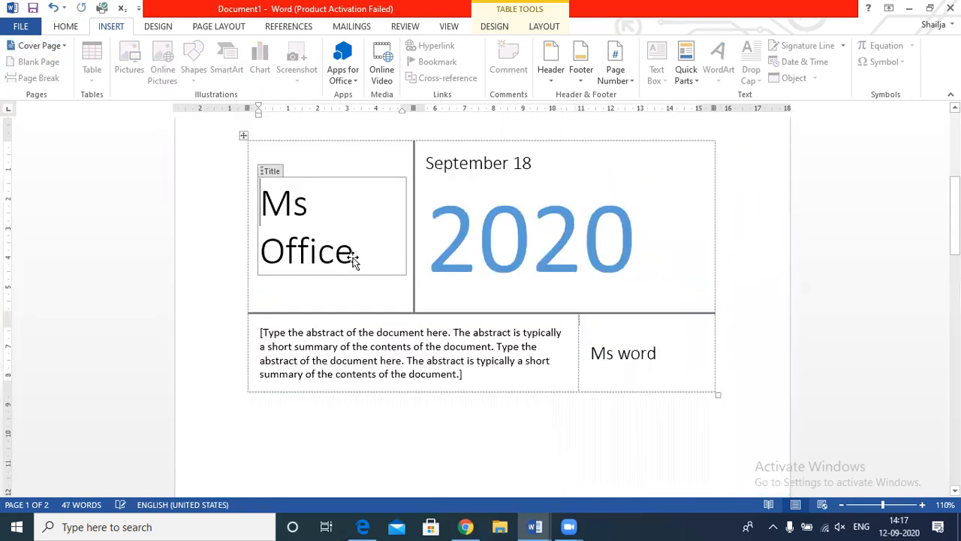
scroll(383, 247, up, 5)
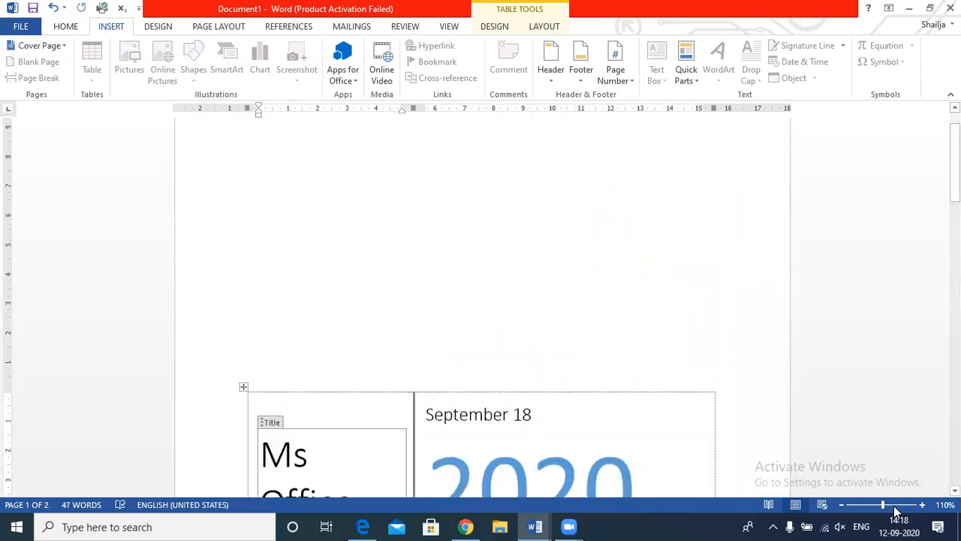
click(841, 504)
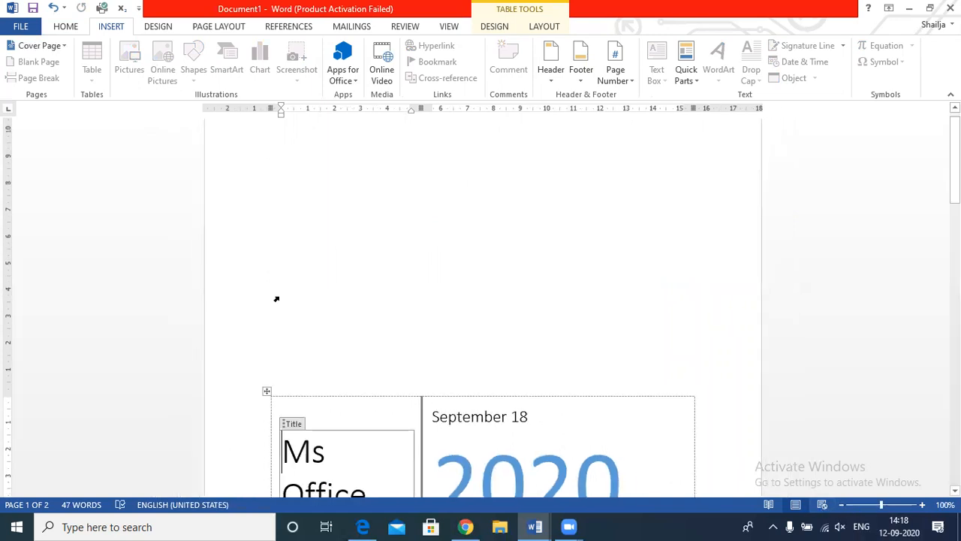
scroll(276, 299, down, 2)
- Browse the built-in cover page designs, switch to Retrospect, and look over the page
click(37, 49)
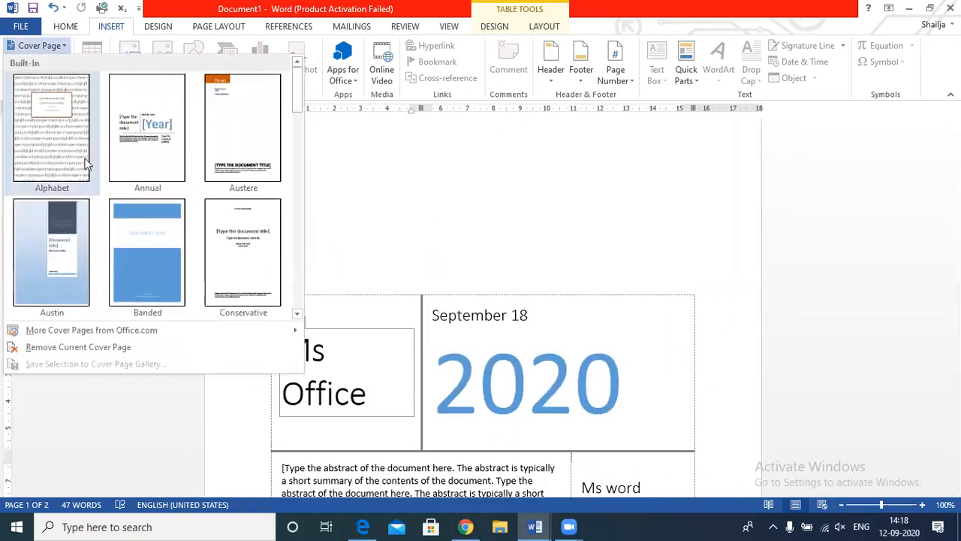
scroll(172, 129, down, 6)
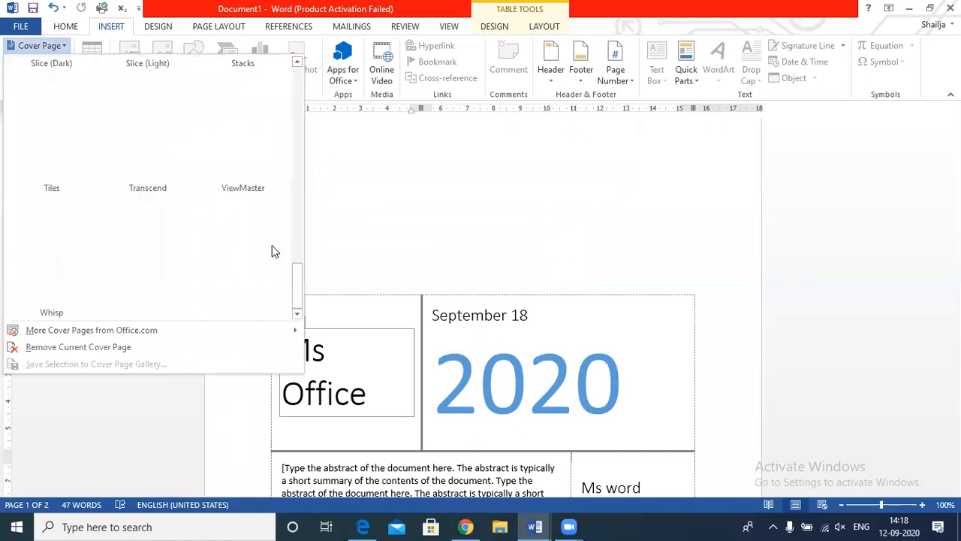
mouse_move(297, 286)
mouse_down()
mouse_move(309, 244)
mouse_move(298, 274)
mouse_up()
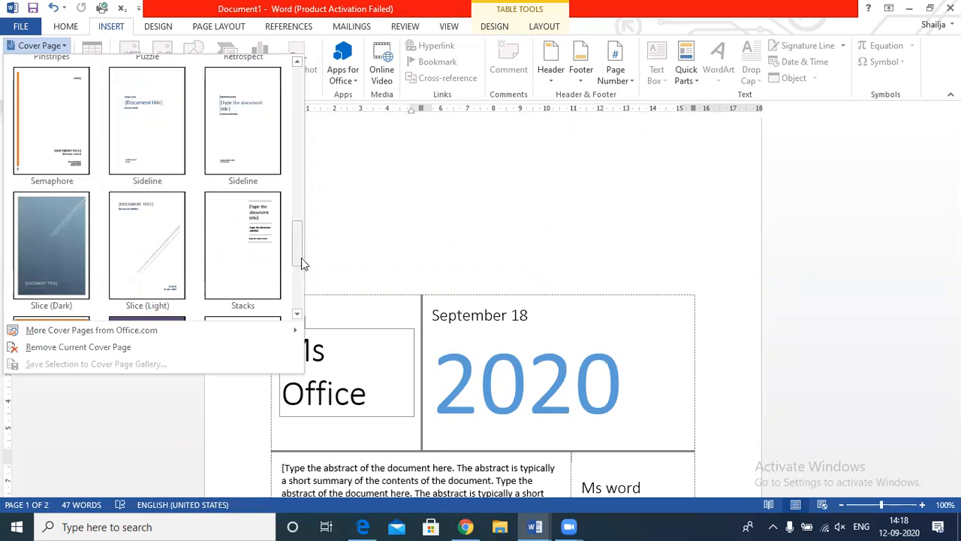
scroll(301, 258, down, 3)
scroll(304, 260, down, 1)
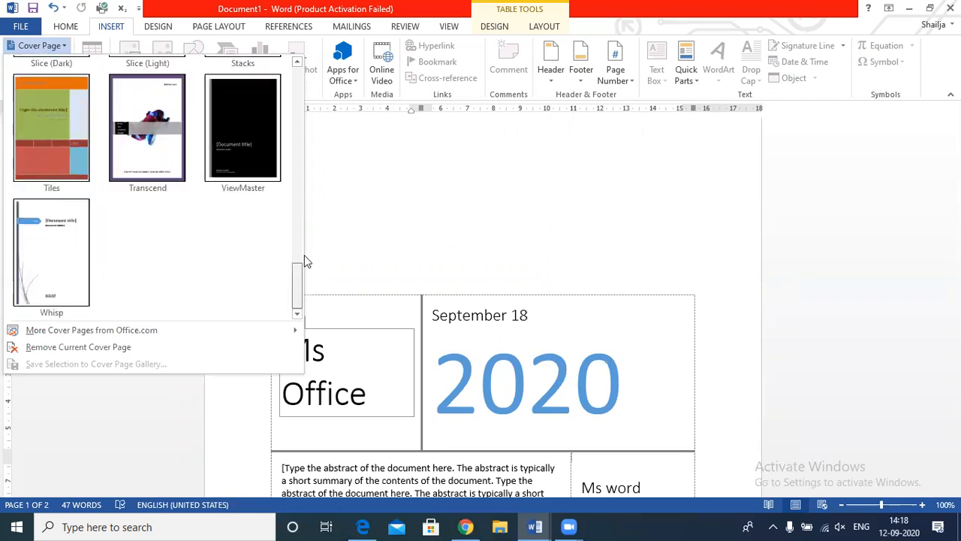
scroll(298, 208, up, 2)
scroll(299, 208, up, 1)
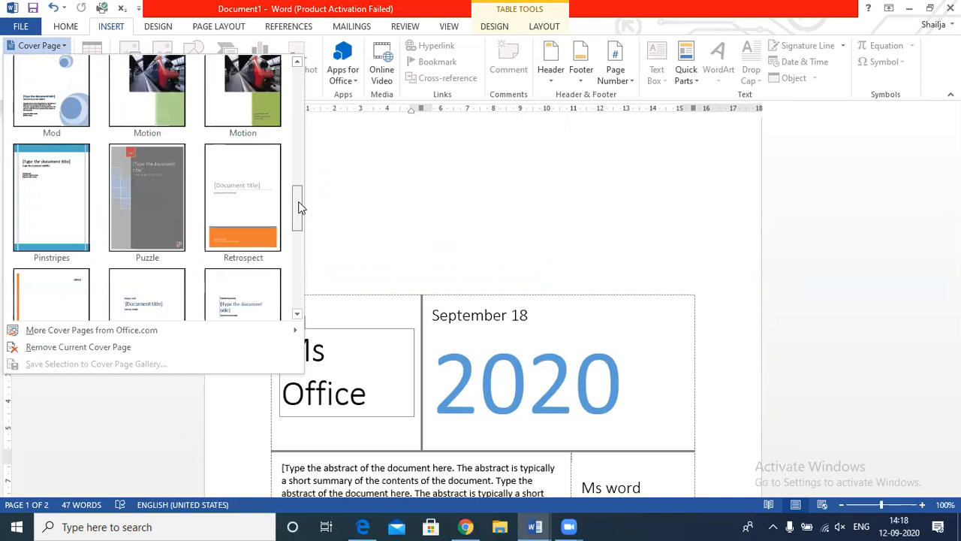
scroll(299, 197, up, 1)
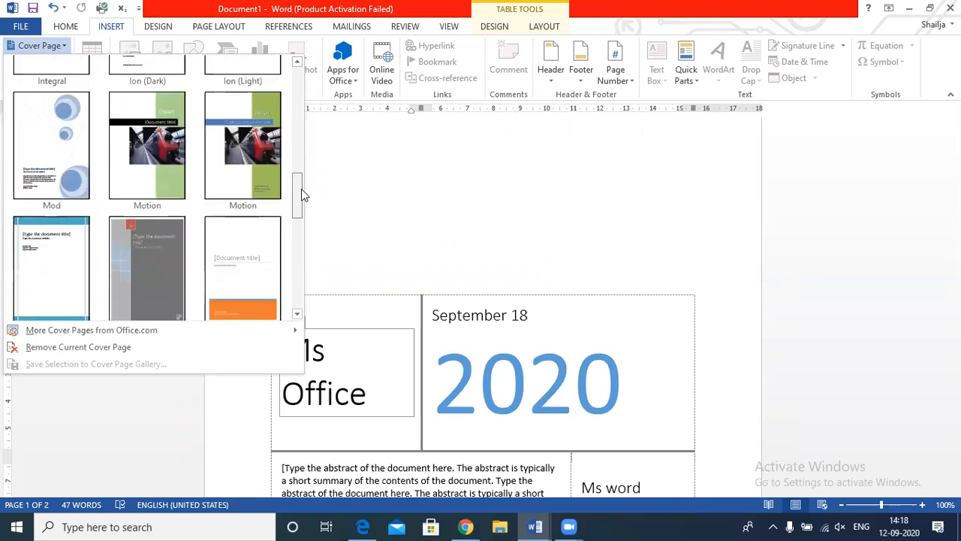
click(256, 258)
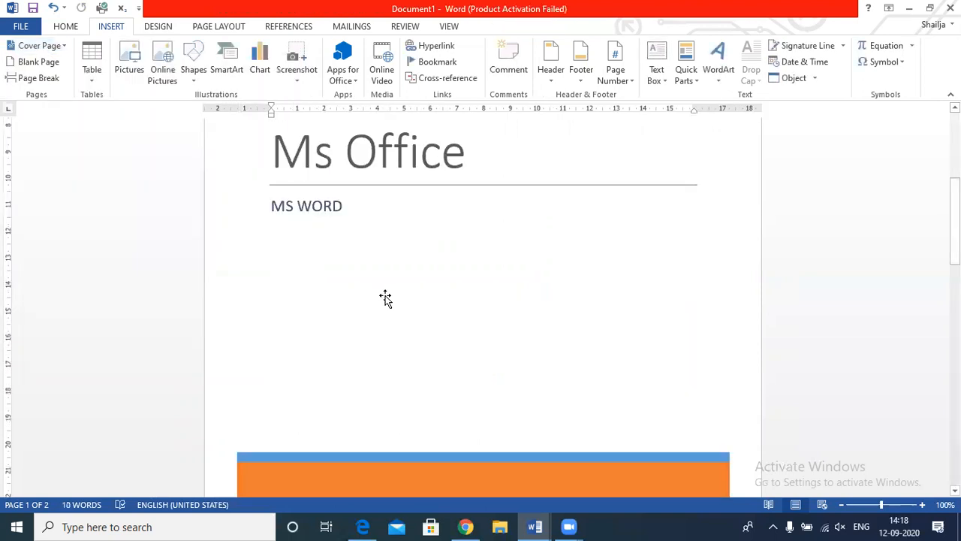
scroll(385, 294, down, 4)
scroll(385, 297, down, 2)
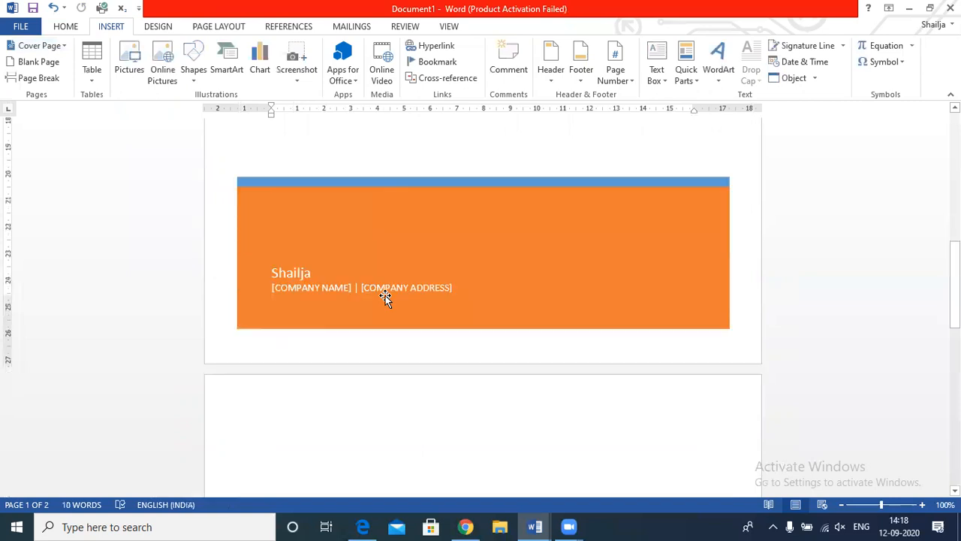
- Generate sample paragraphs on the second page with the formula =rand()
click(449, 476)
text(=rand)
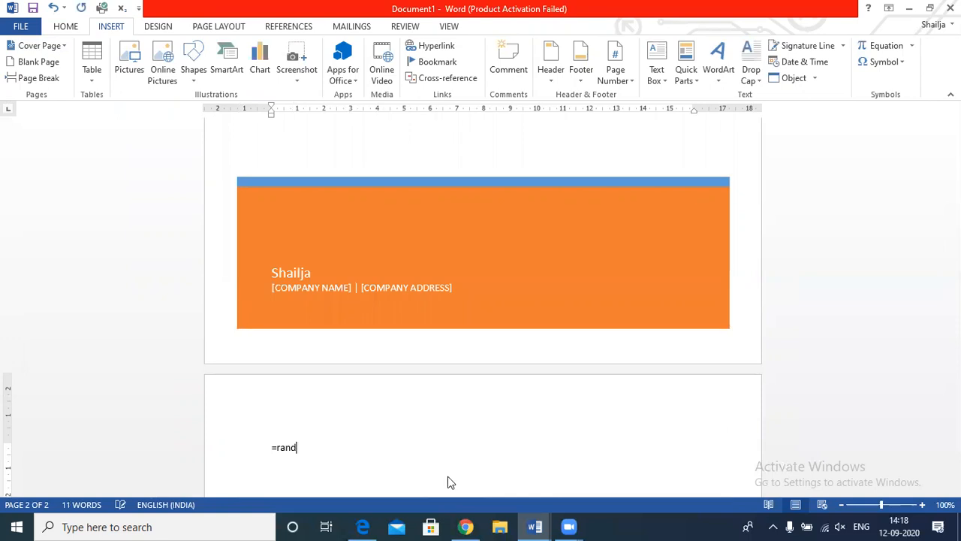
text(())
key(Return)
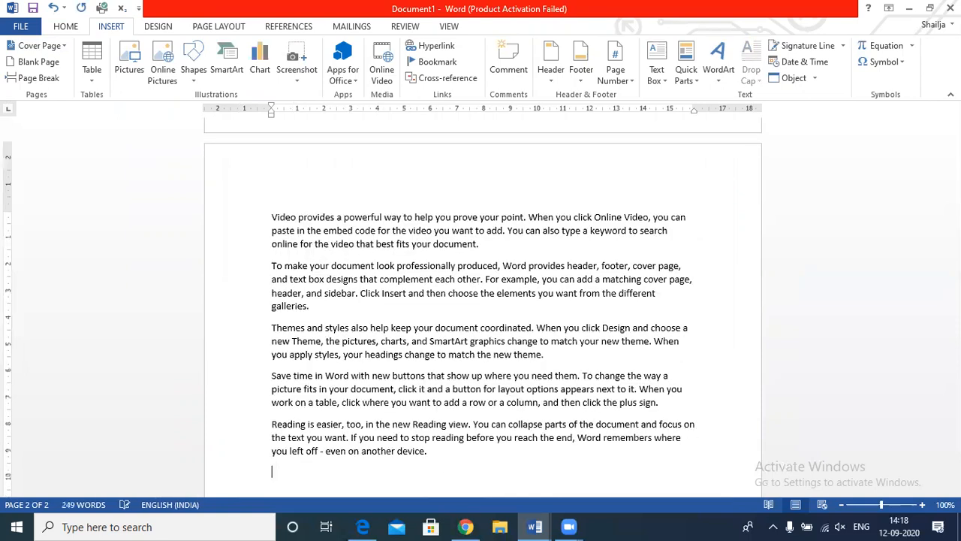
- Undo the sample text generation and enlarge the font of the =rand() formula line
key(ctrl+z)
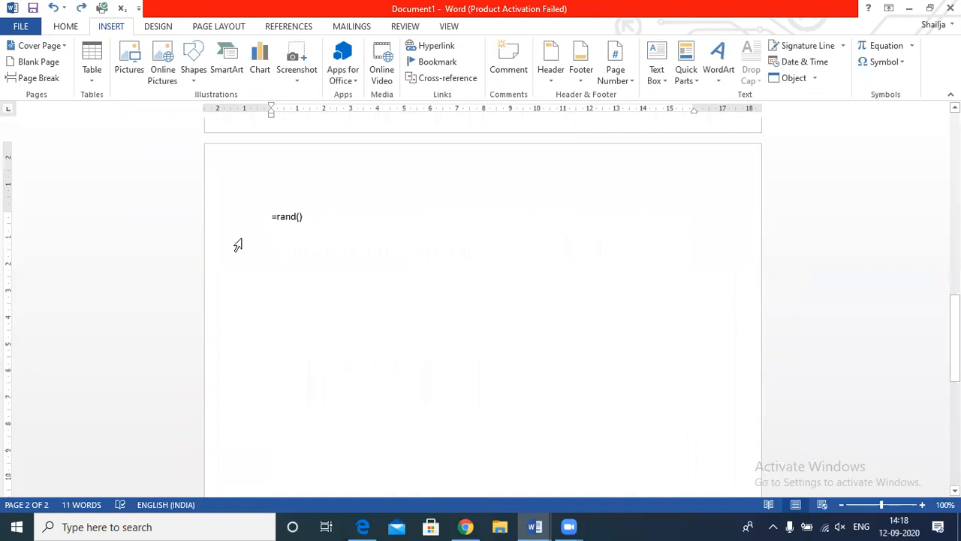
triple_click(390, 218)
key(ctrl+bracketright)
key(ctrl+bracketright)
key(ctrl+bracketright)
key(ctrl+bracketright)
key(ctrl+bracketright)
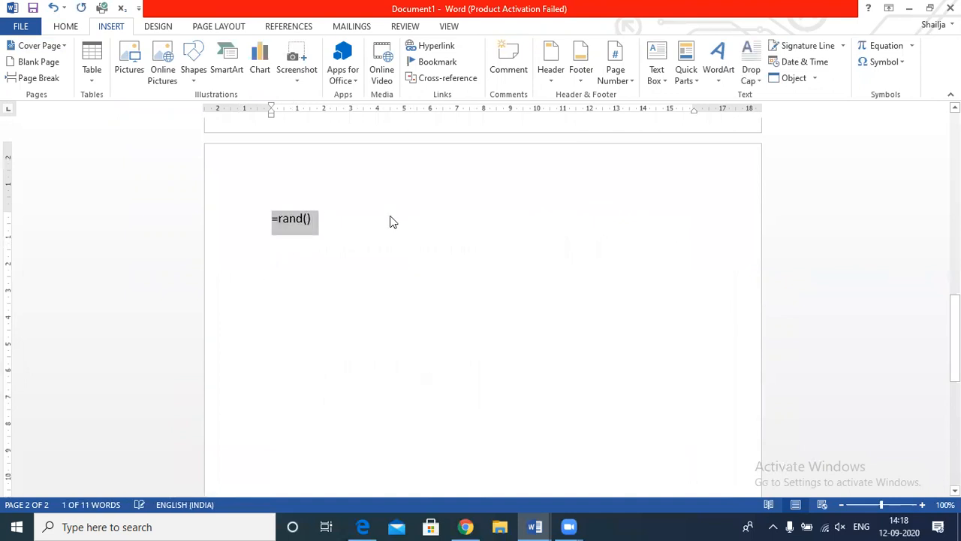
- Generate the sample paragraphs from the enlarged =rand() formula and return to the start of the text
click(334, 225)
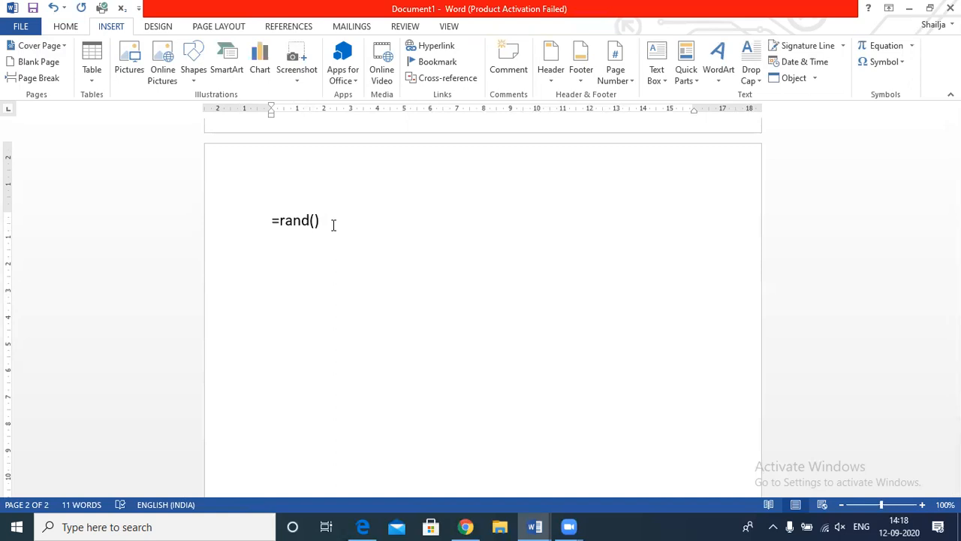
key(Return)
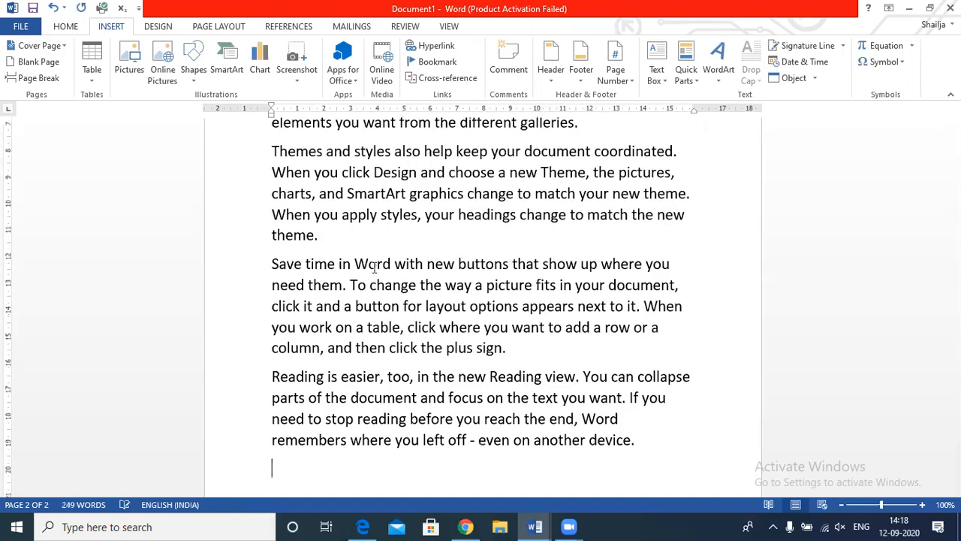
scroll(375, 278, up, 4)
scroll(376, 278, up, 3)
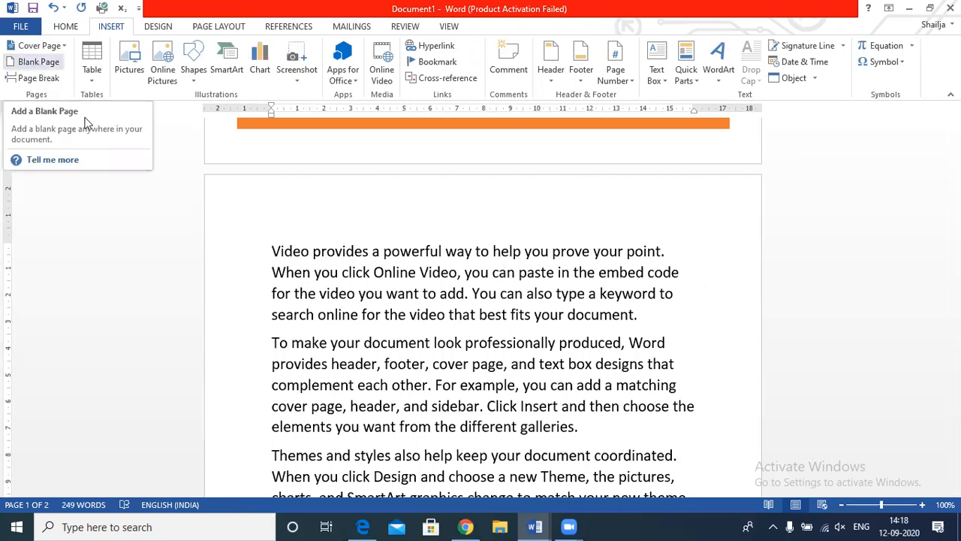
- Insert a blank page before the first sample paragraph, "Video provides a powerful way", and look over the surrounding pages
click(275, 252)
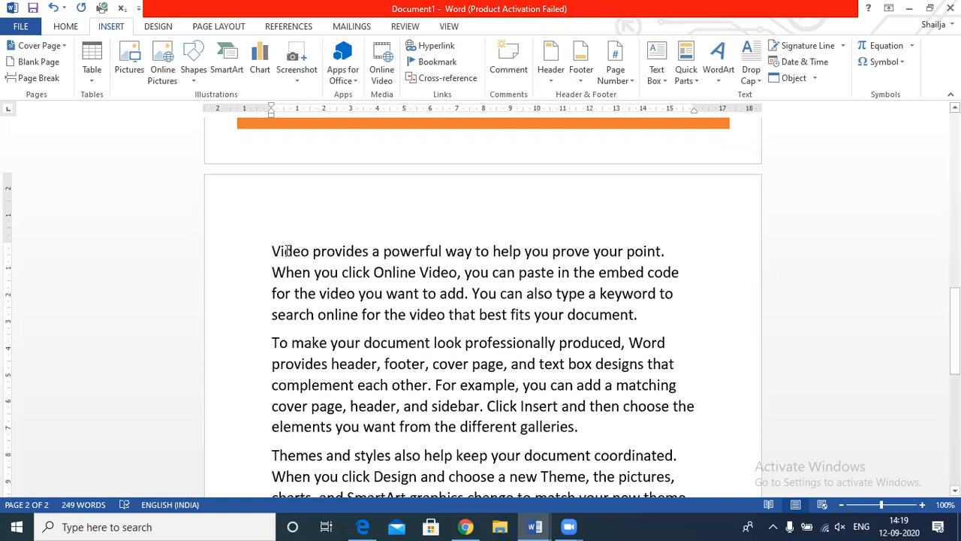
click(21, 64)
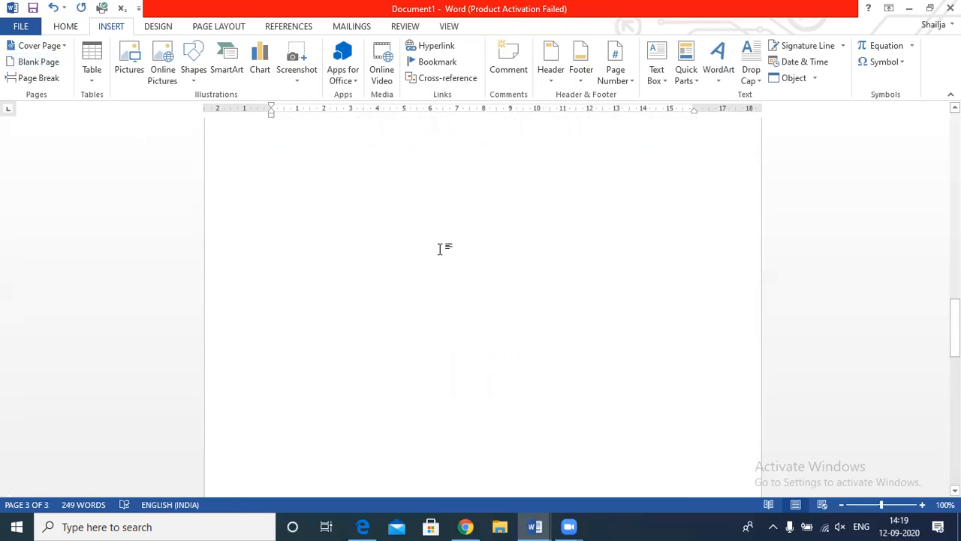
scroll(443, 249, up, 5)
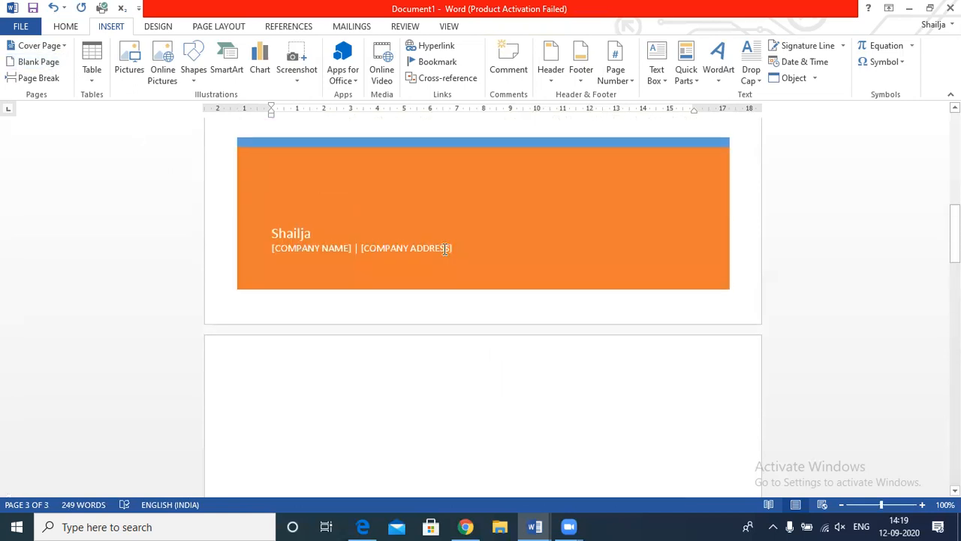
scroll(445, 248, down, 5)
scroll(443, 249, down, 3)
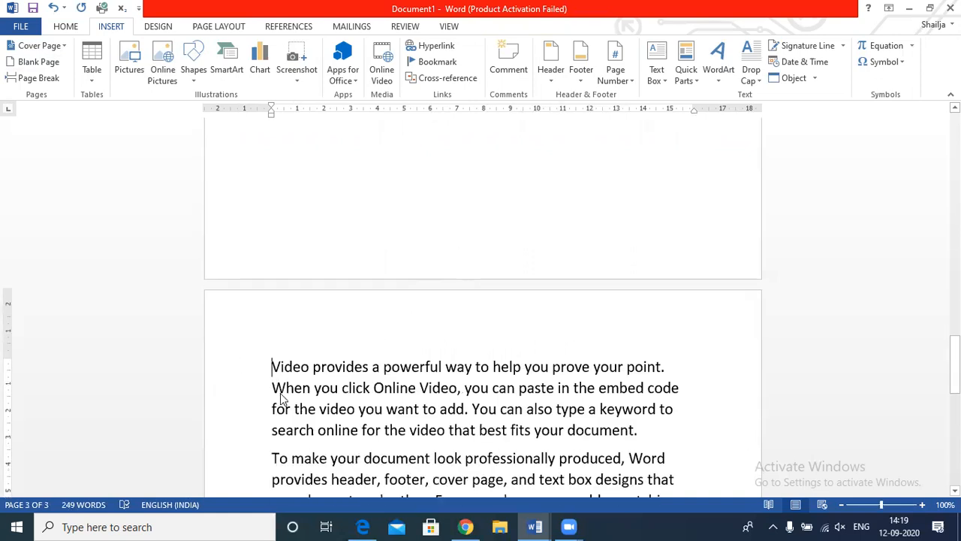
- Push the sample text down onto the following page by adding empty lines before its first paragraph, and review the pages
key(Return)
key(Return)
key(Return)
key(Return)
key(Return)
key(Return)
key(Return)
key(Return)
key(Return)
key(Return)
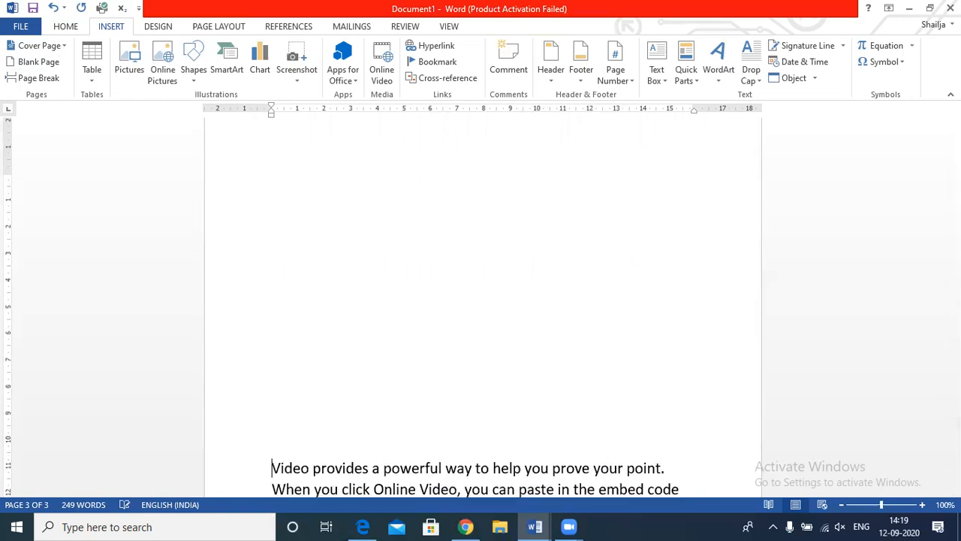
key(Return)
key(Return)
key(Return)
key(Return)
key(Return)
key(Return)
key(Return)
key(Return)
key(Return)
key(Return)
key(Return)
key(Return)
key(Return)
key(Return)
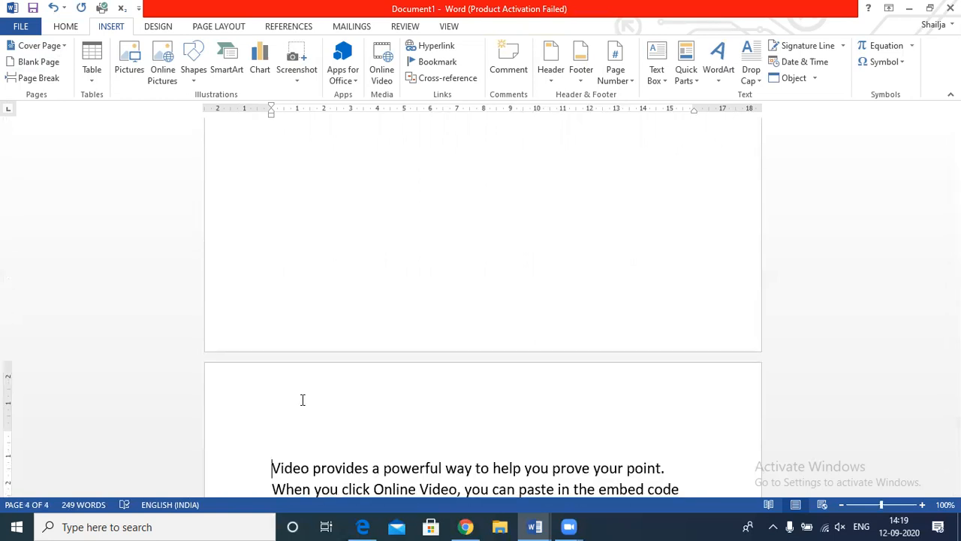
scroll(316, 387, up, 1)
scroll(317, 386, up, 20)
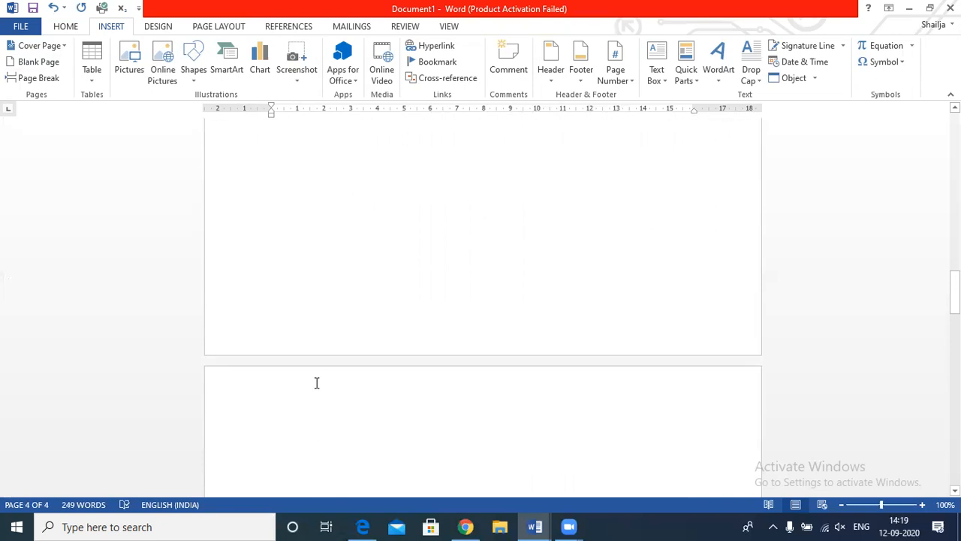
scroll(318, 381, down, 15)
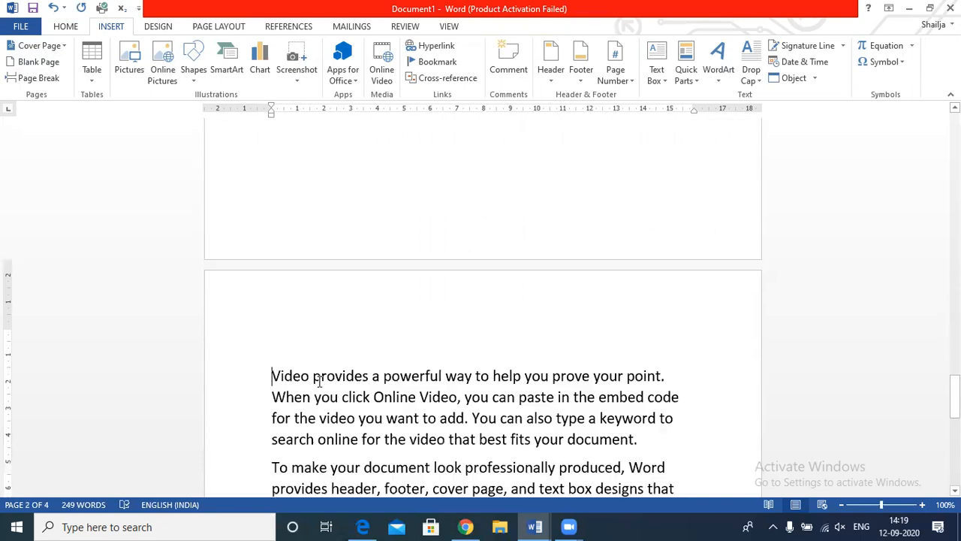
- Insert a page break after the first sample paragraph, ending "best fits your document.", and check the split text
click(272, 271)
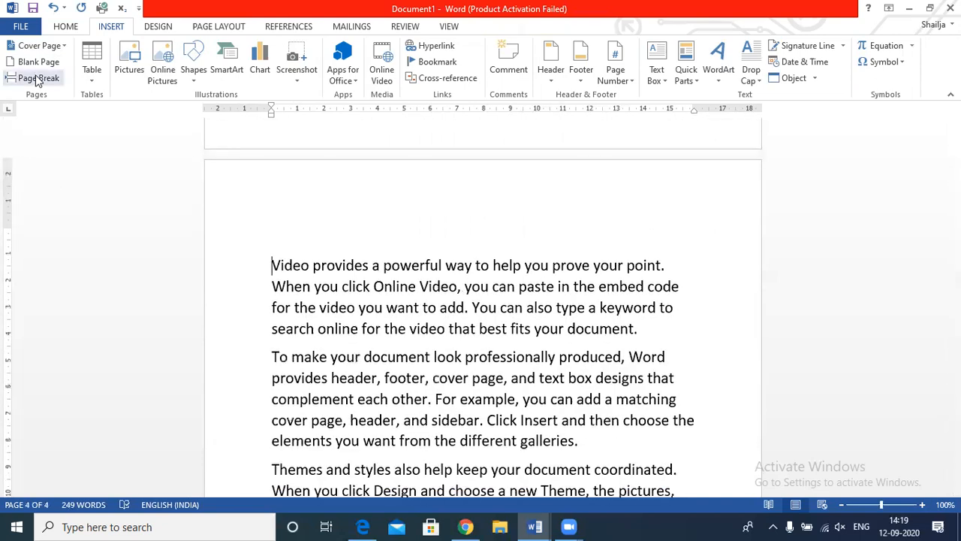
click(660, 330)
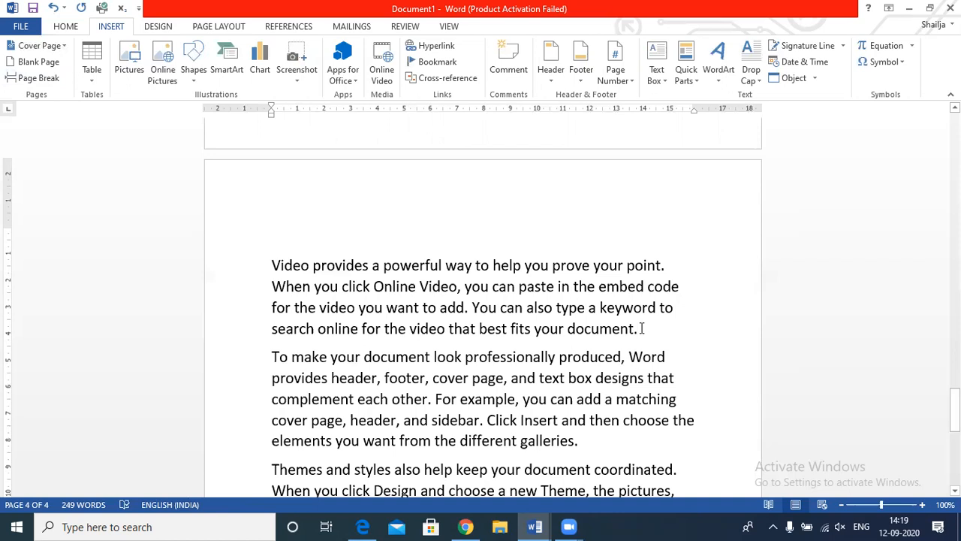
click(38, 79)
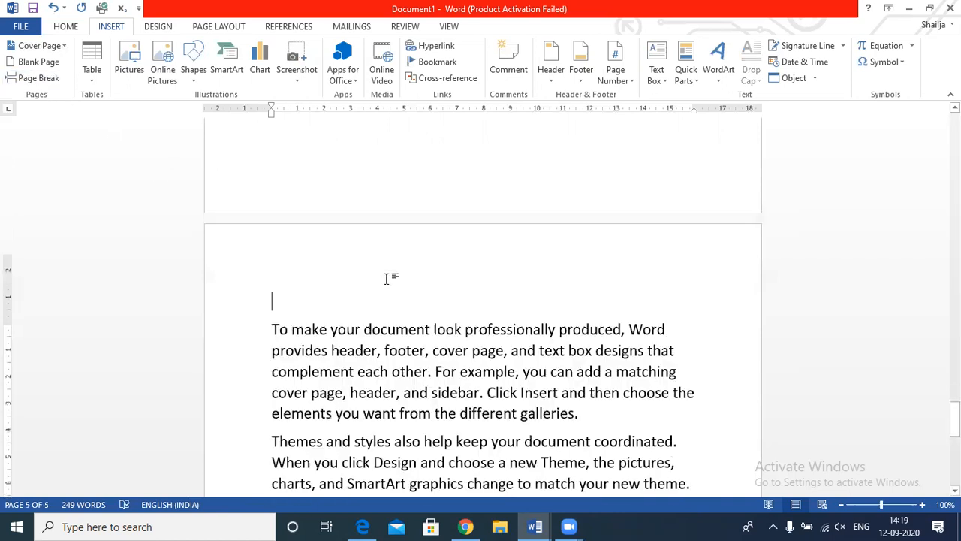
scroll(389, 280, up, 5)
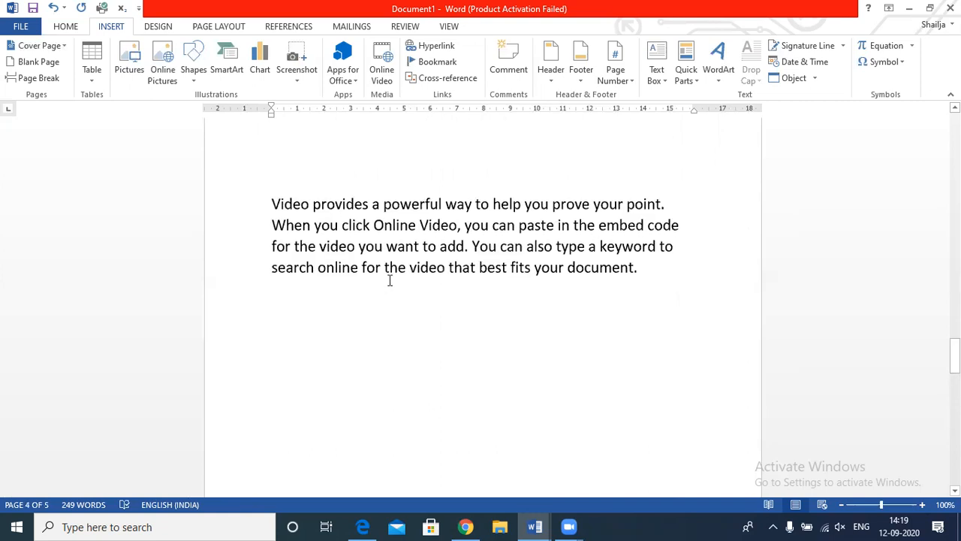
scroll(390, 277, down, 5)
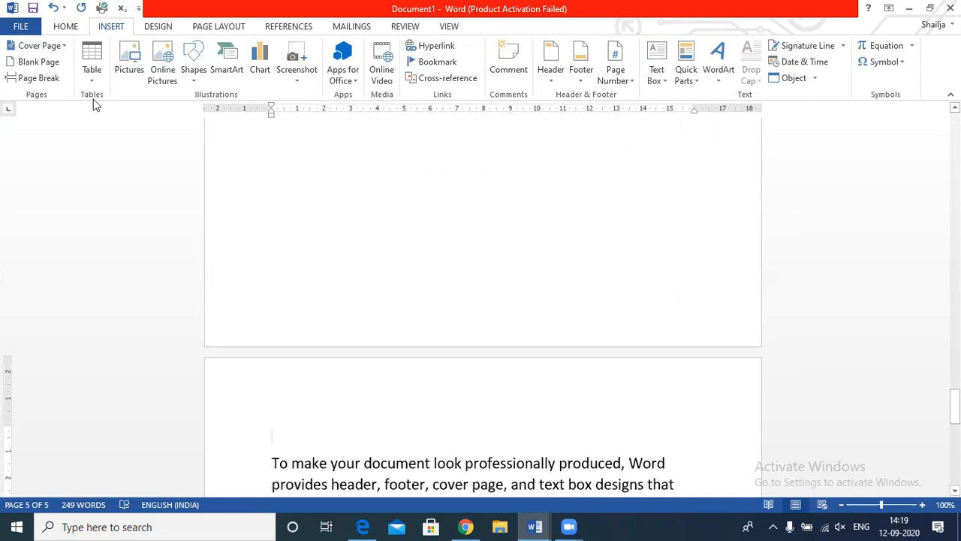
scroll(405, 394, down, 3)
scroll(406, 394, down, 2)
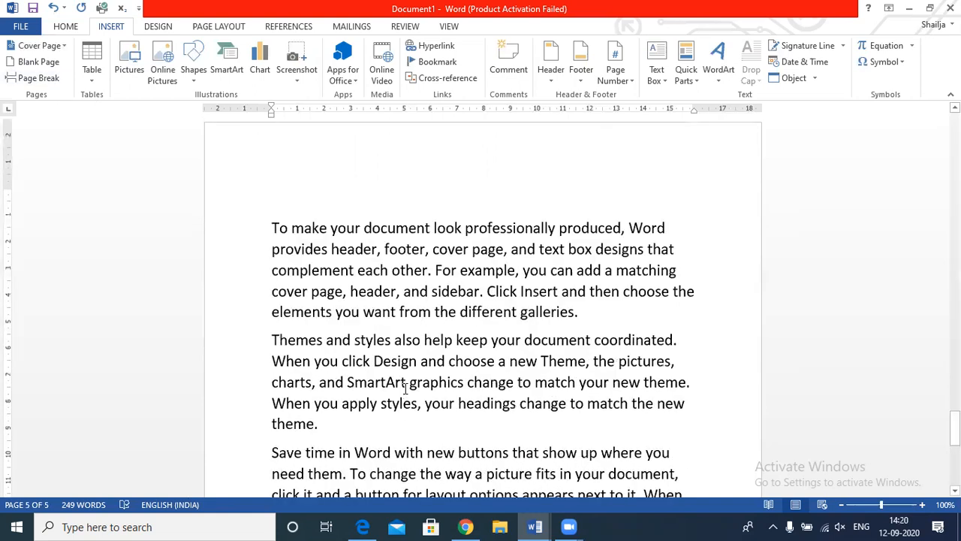
- Insert another page break after the paragraph ending "from the different galleries." and check the pages on both sides
click(607, 314)
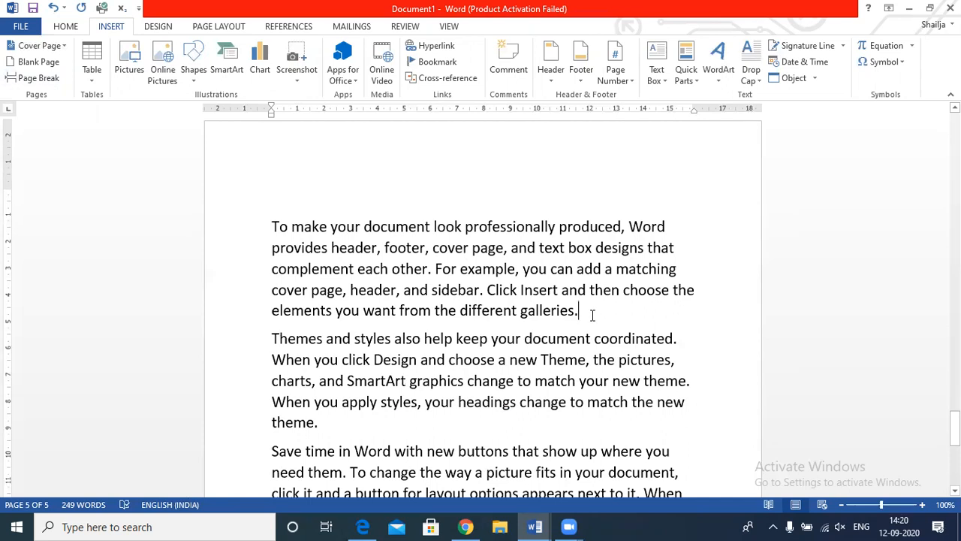
key(ctrl+Return)
scroll(620, 331, up, 2)
scroll(621, 332, up, 5)
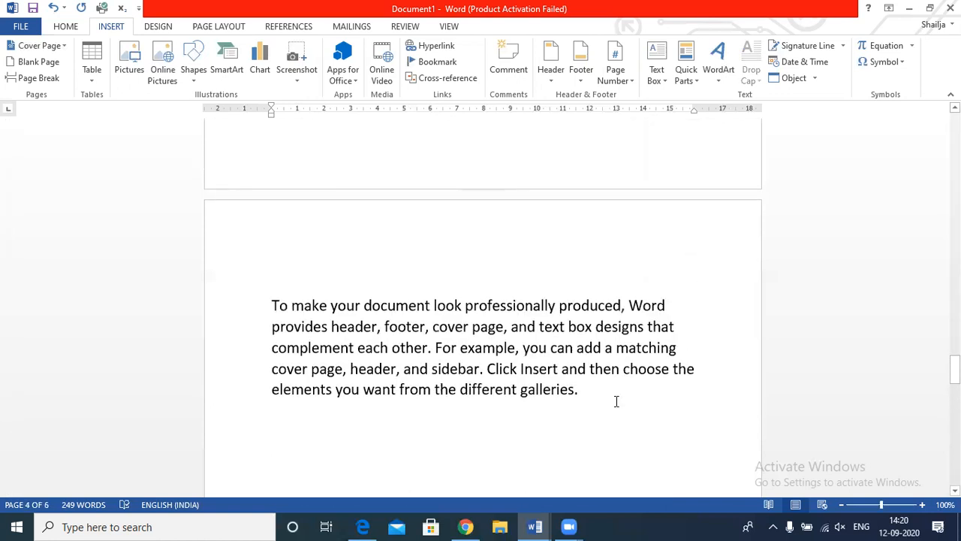
scroll(616, 402, down, 10)
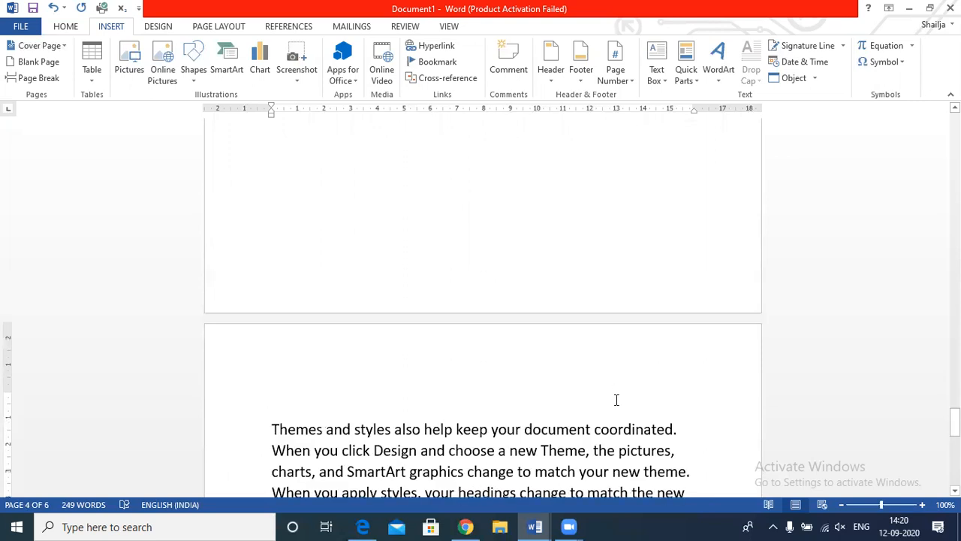
scroll(617, 400, down, 3)
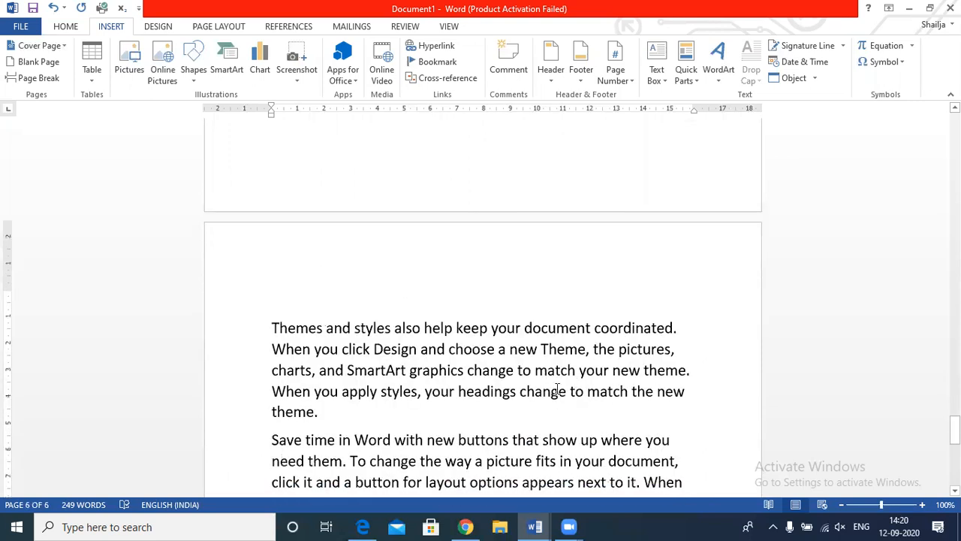